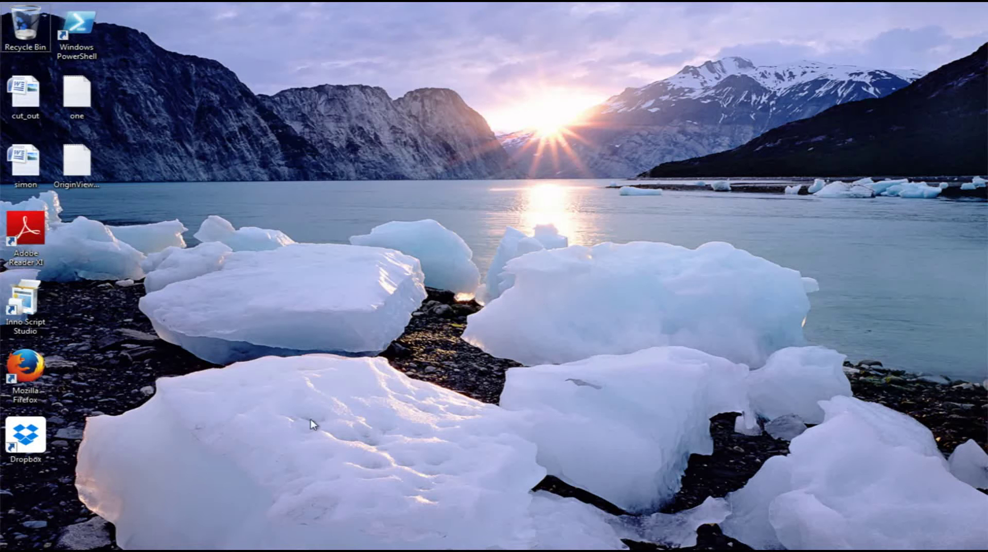
- Launch gpvdm from the Windows Start menu
click(16, 542)
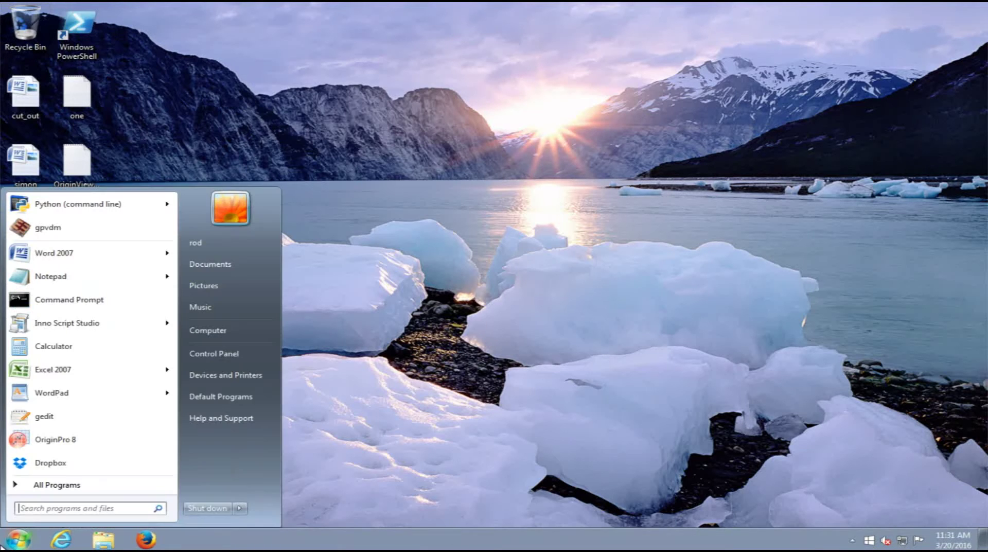
click(91, 227)
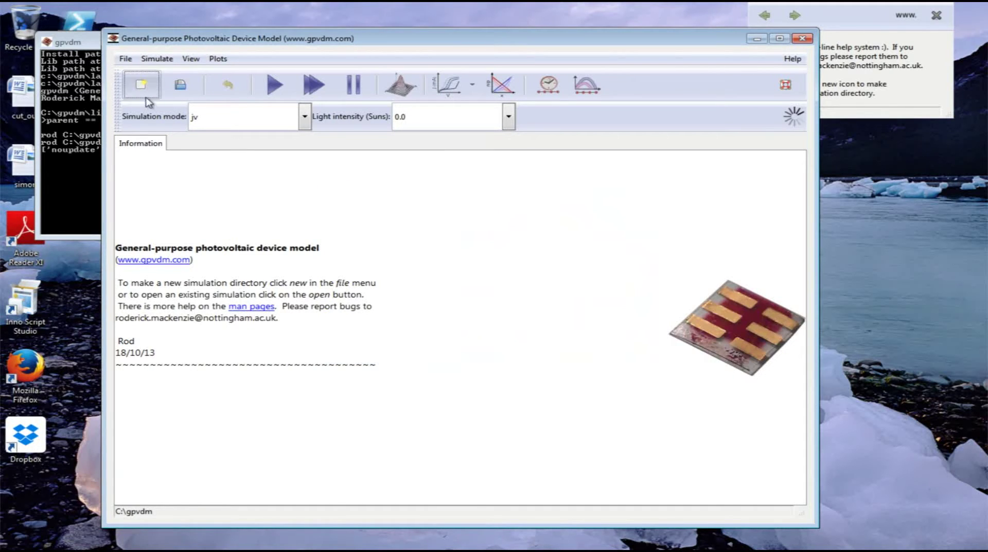
- Create a new Organic solar cell simulation in a Desktop folder named 'simulation'
click(149, 86)
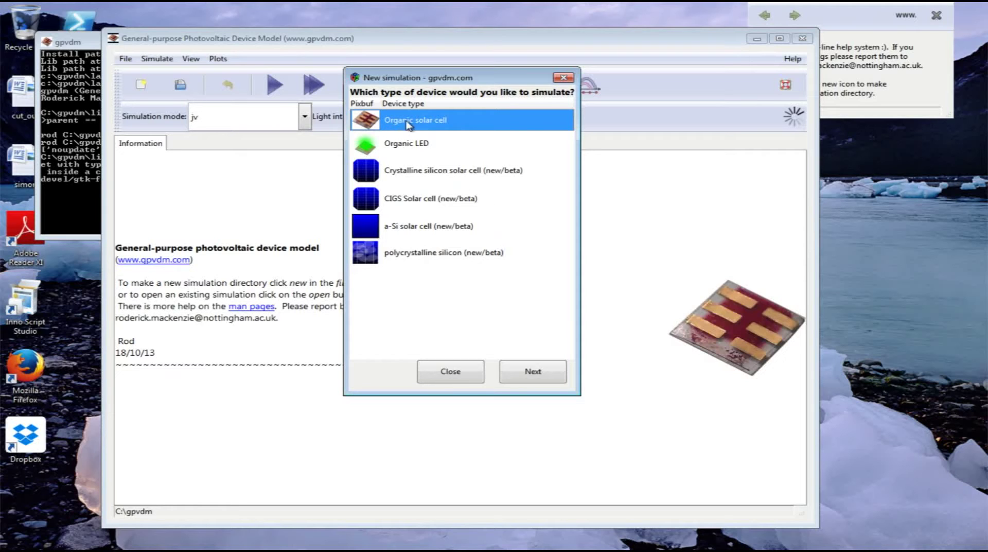
click(553, 375)
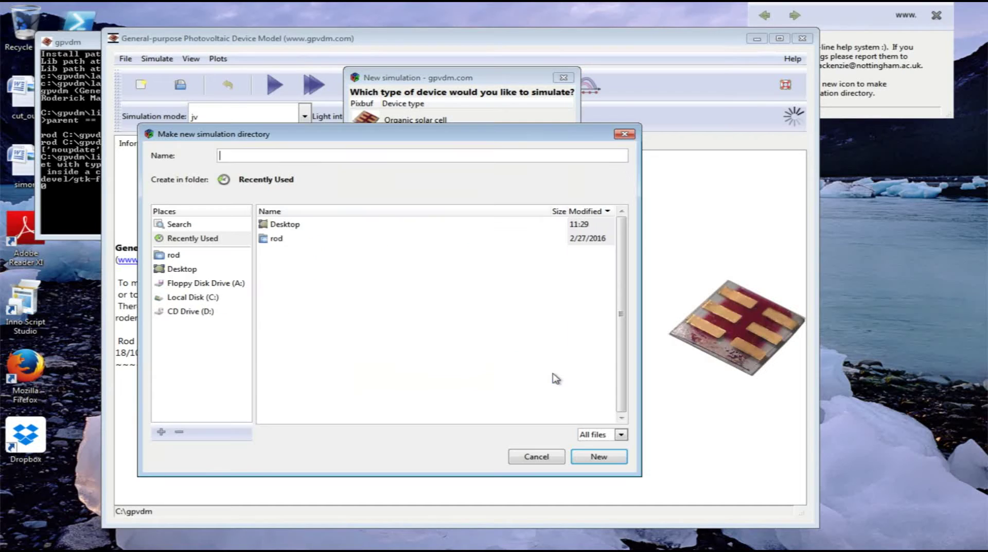
click(188, 271)
click(247, 155)
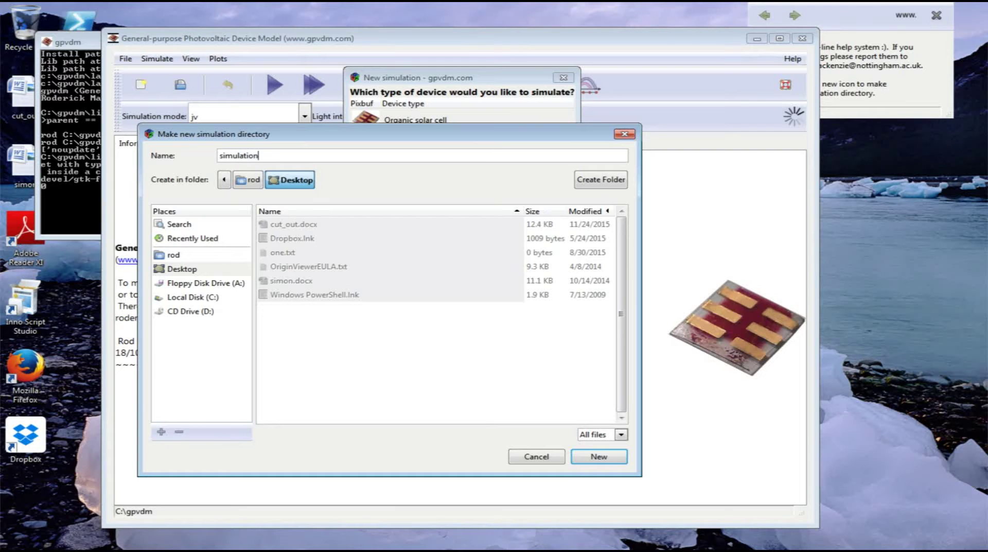
click(607, 457)
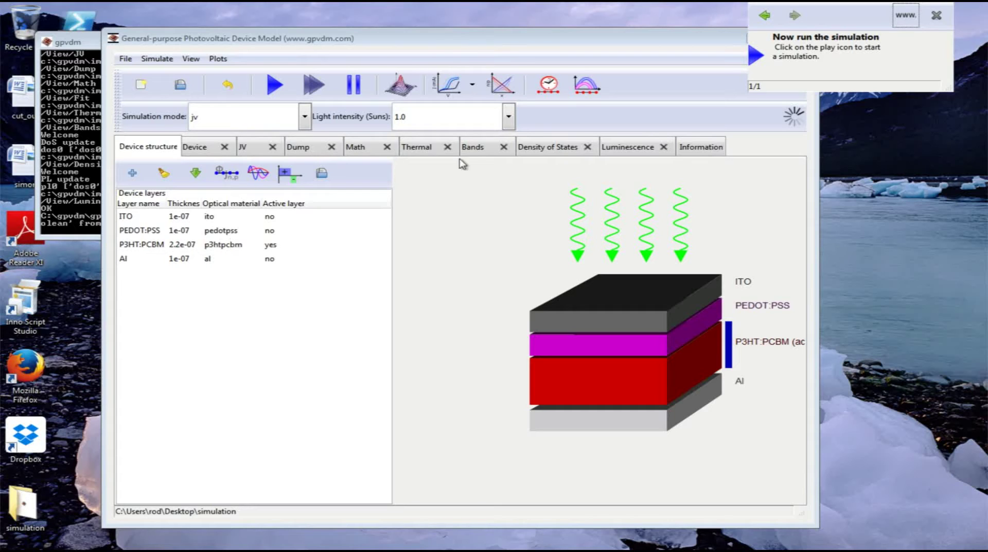
- Inspect the CELIV time mesh: 0.6 V ramping to -5 V and back to 0.6 V
click(564, 87)
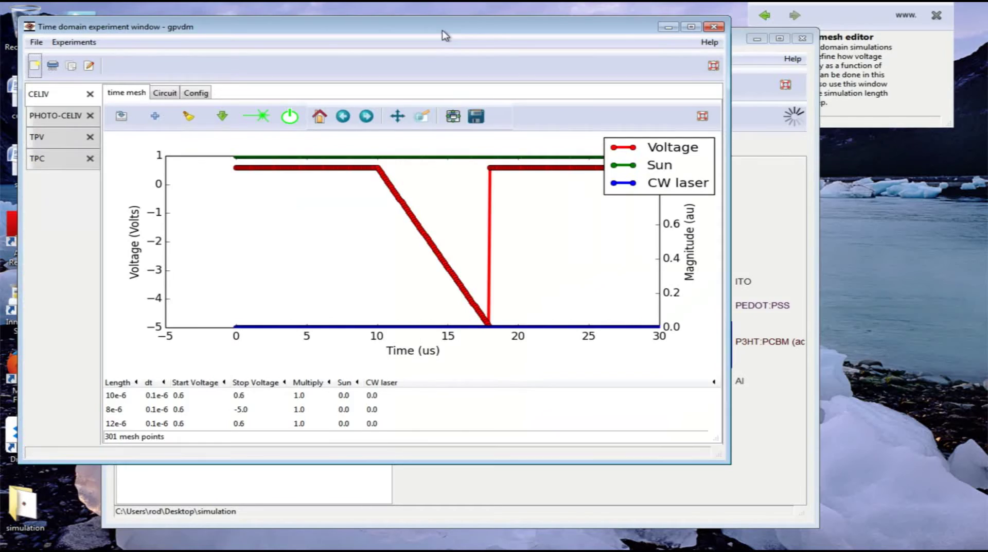
drag(445, 35, 605, 53)
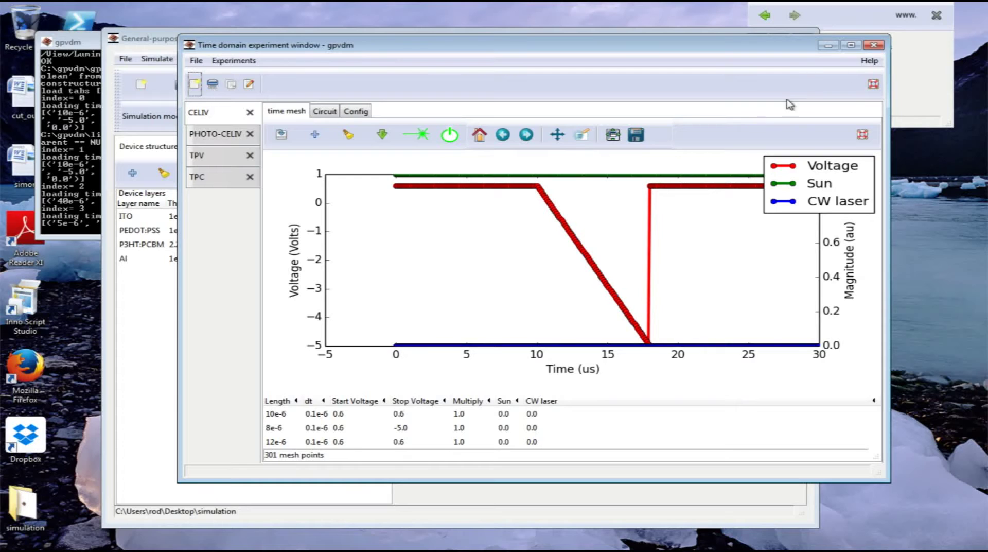
- Switch the simulation mode from jv to CELIV and run the simulation at 1.0 Suns
click(874, 45)
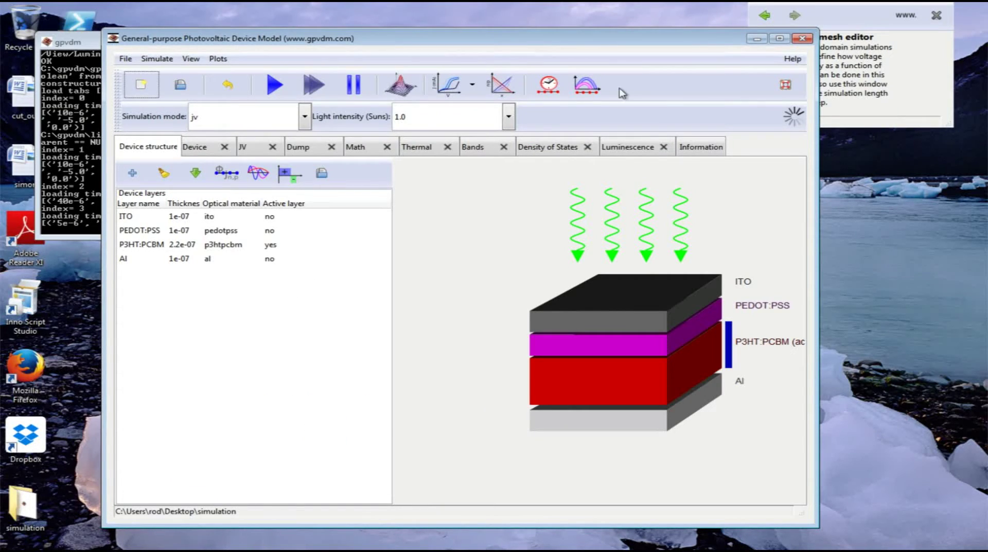
click(304, 120)
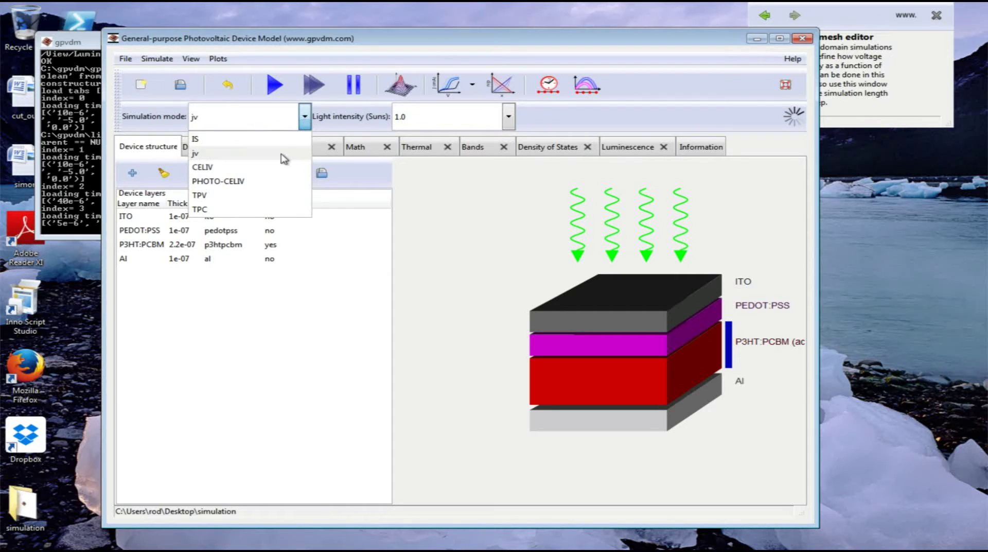
click(276, 166)
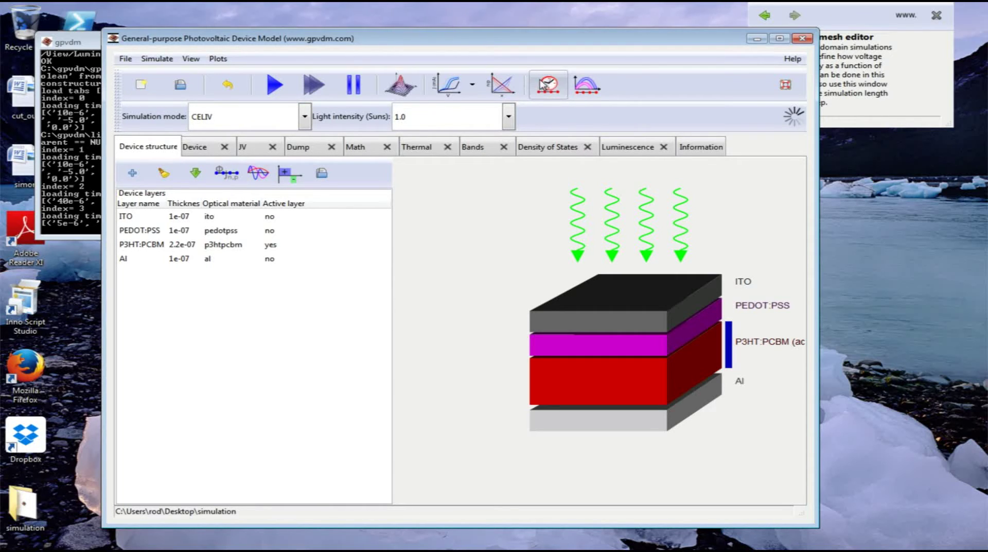
click(273, 88)
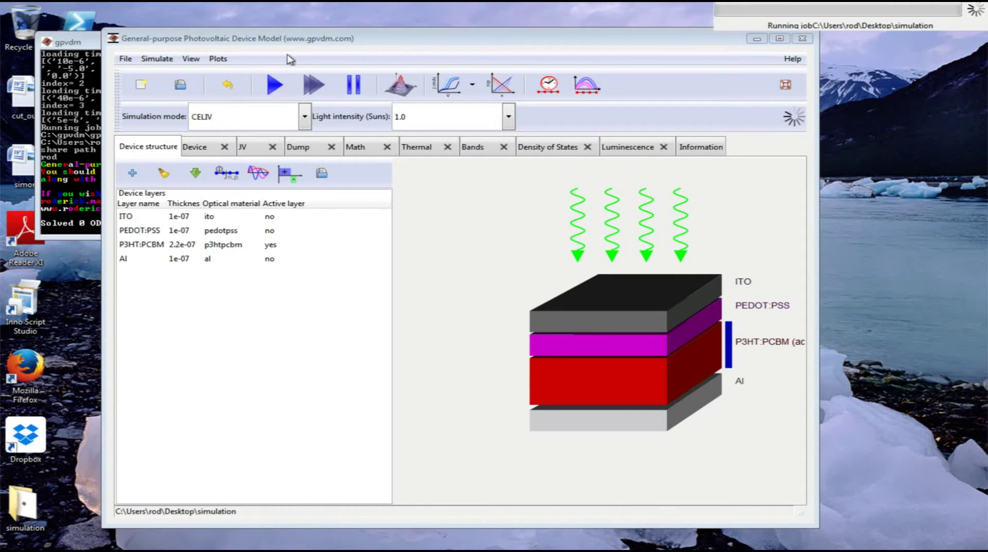
drag(290, 39, 363, 62)
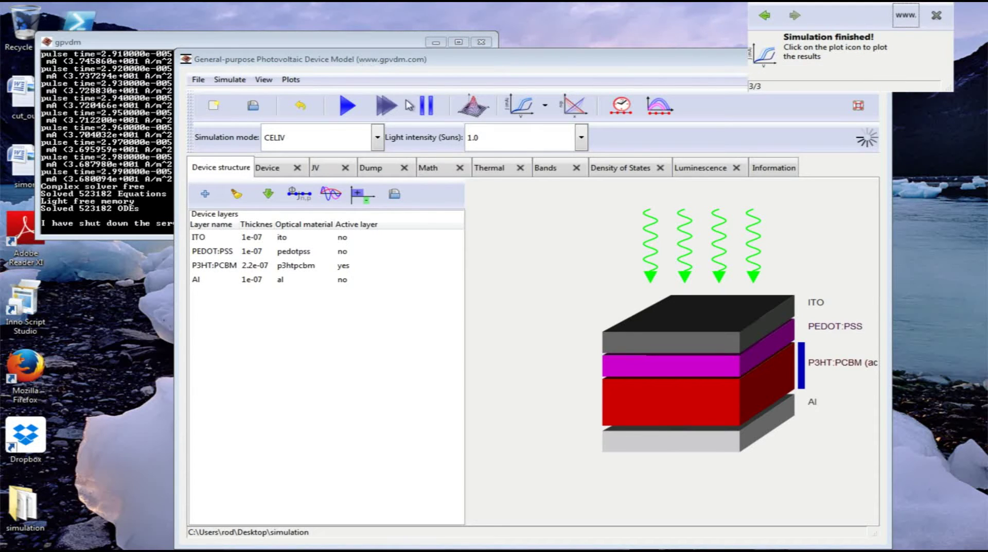
click(521, 107)
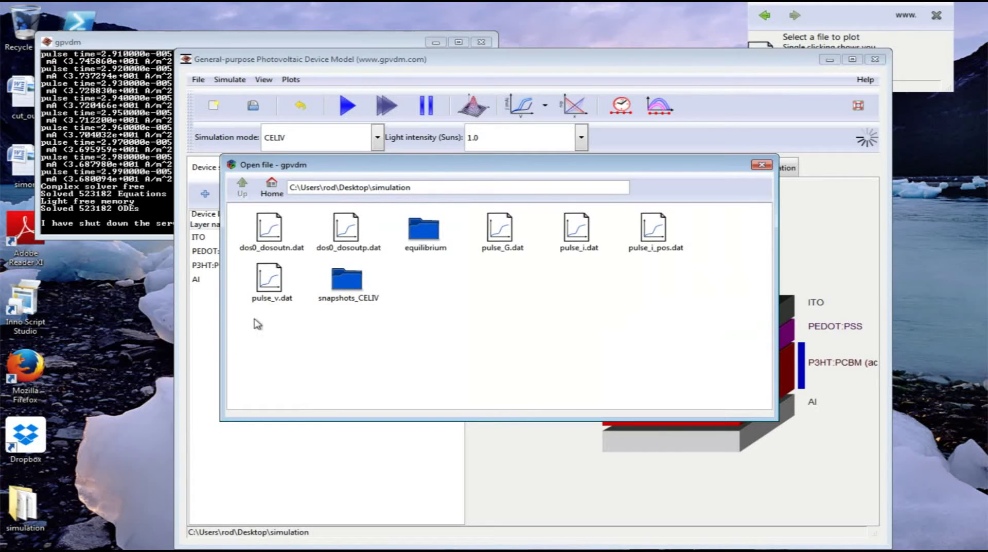
double_click(268, 283)
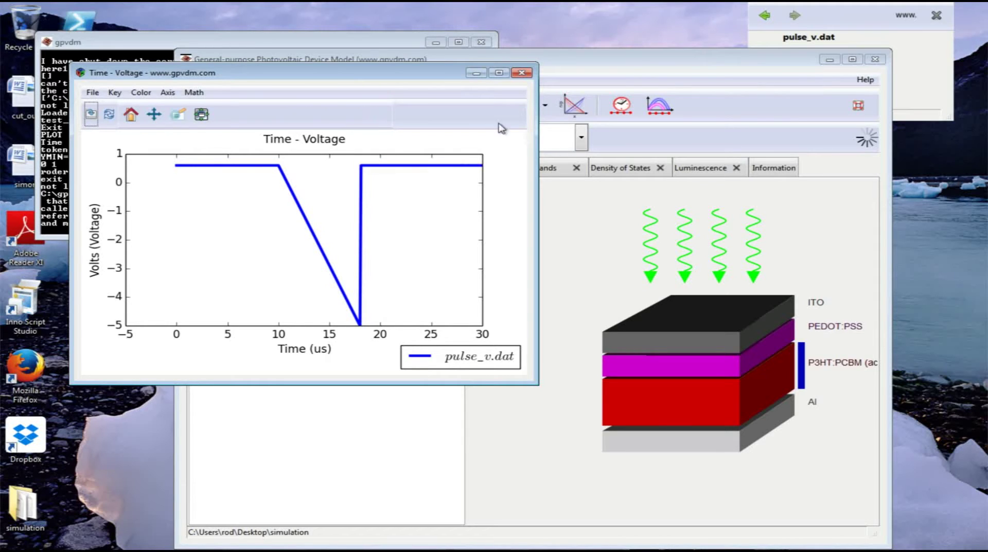
click(521, 73)
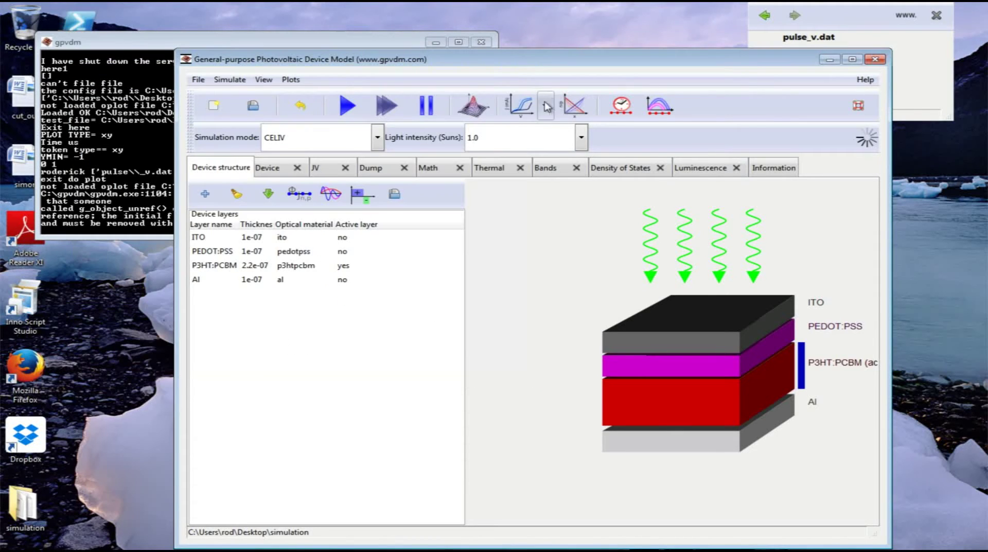
click(521, 106)
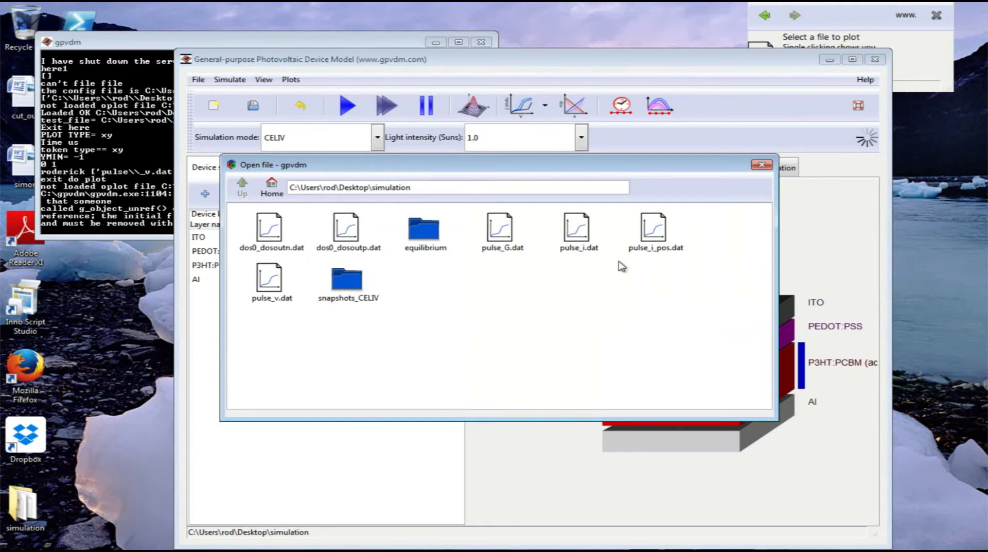
double_click(576, 229)
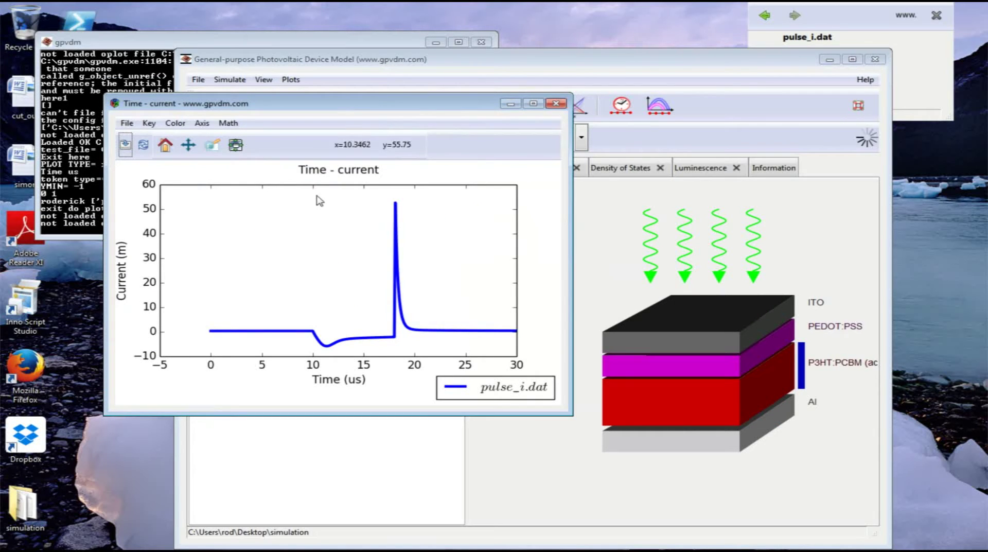
click(228, 123)
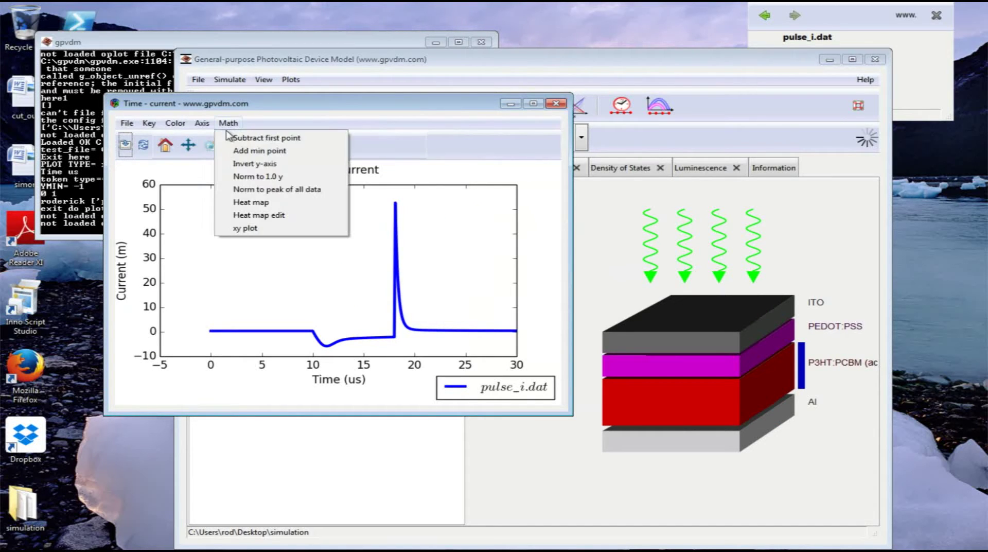
click(240, 163)
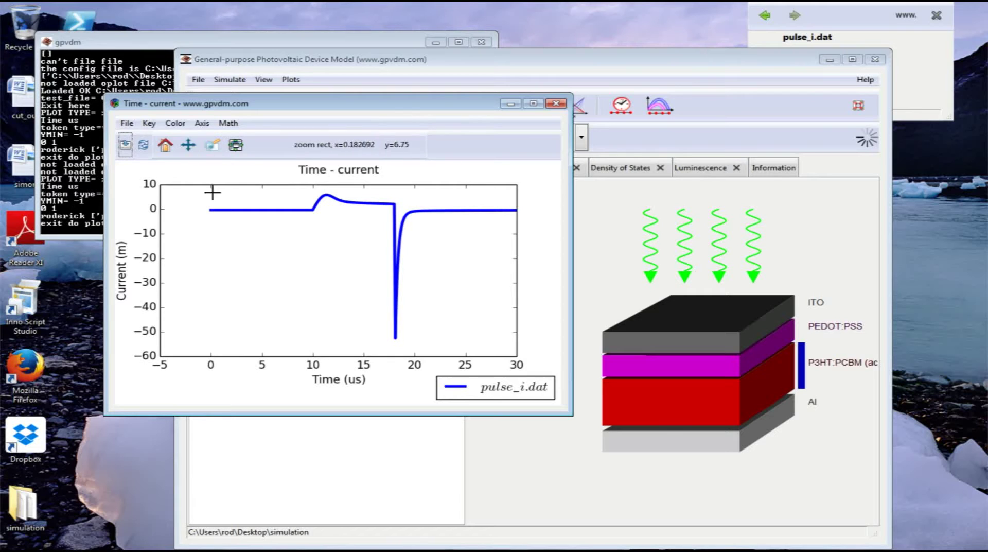
drag(298, 189, 418, 216)
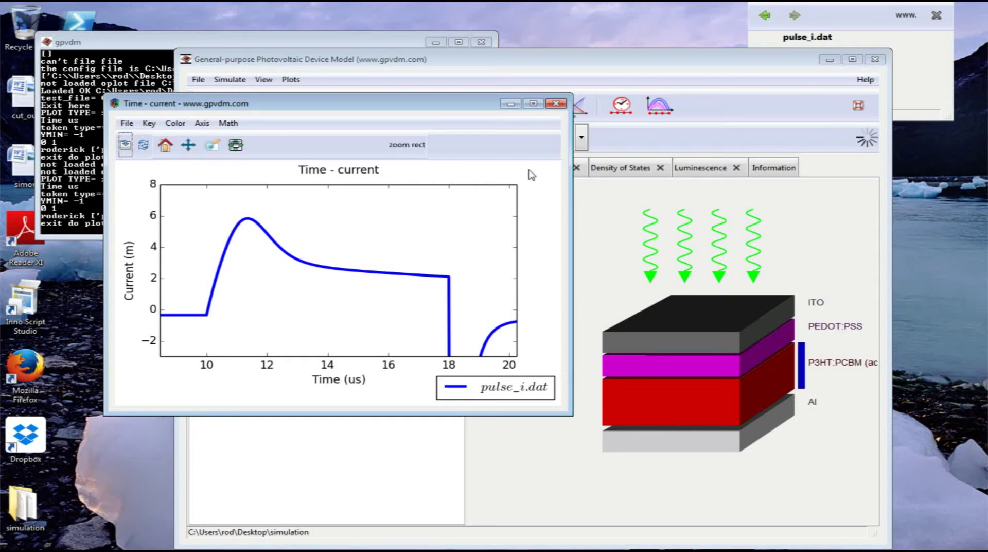
click(556, 104)
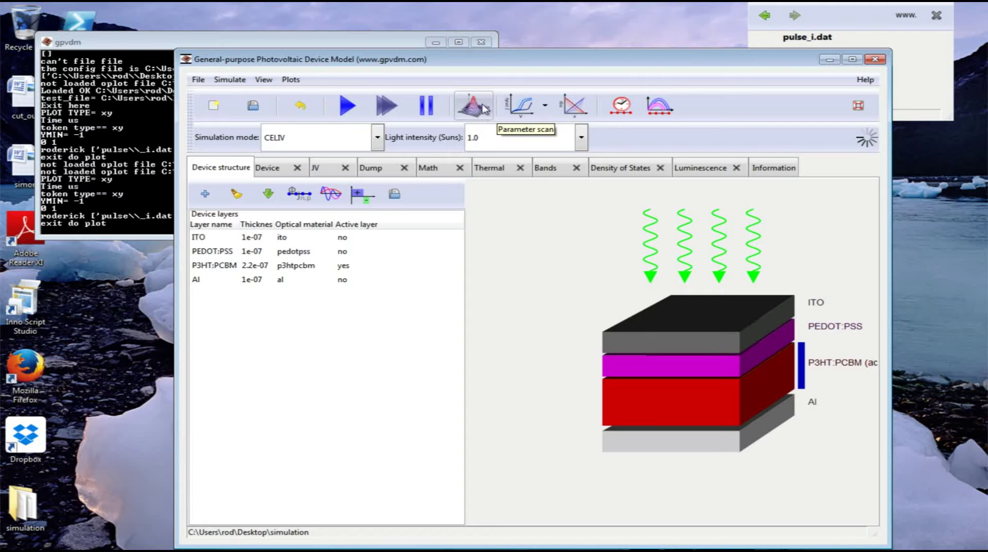
- Add a scan1 parameter row set to dos0\Electron mobility
click(484, 108)
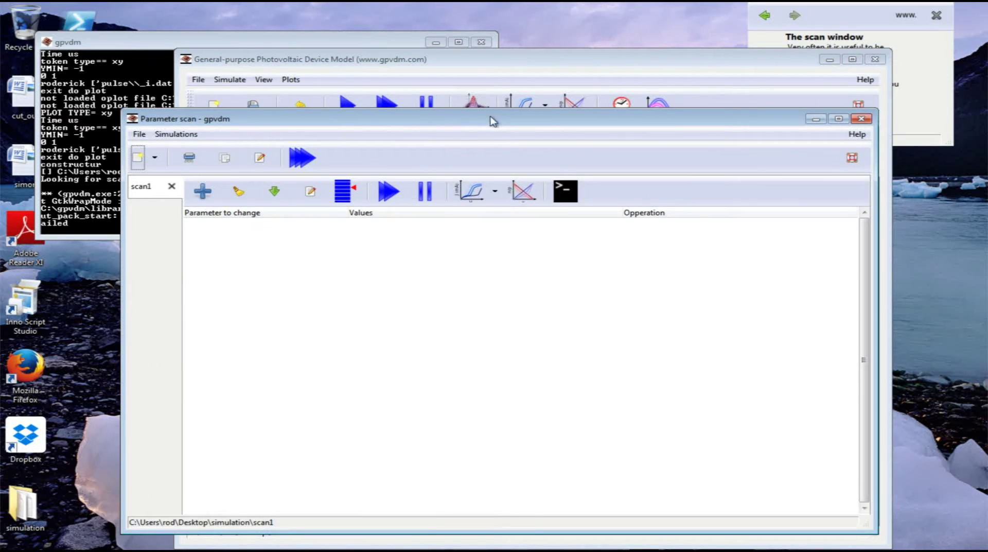
click(246, 151)
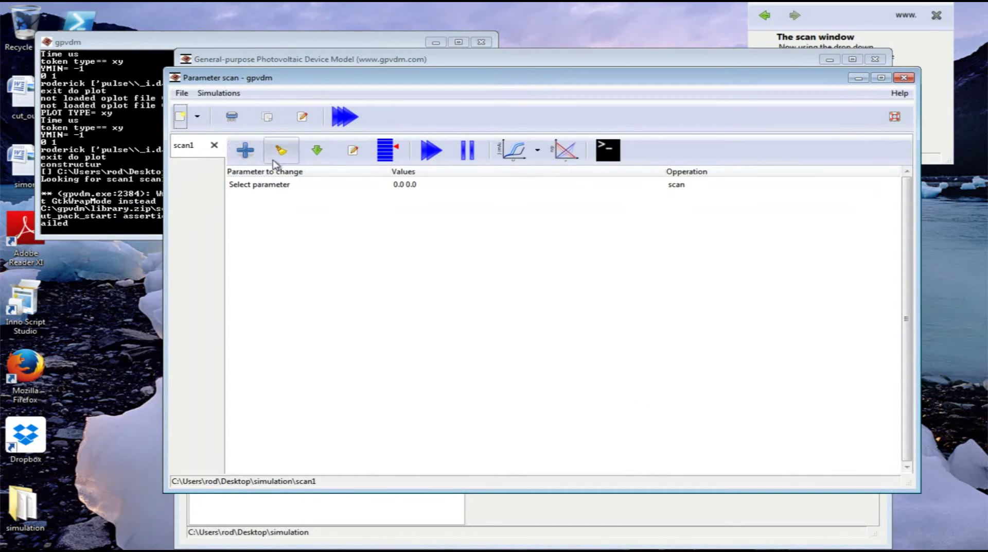
click(333, 186)
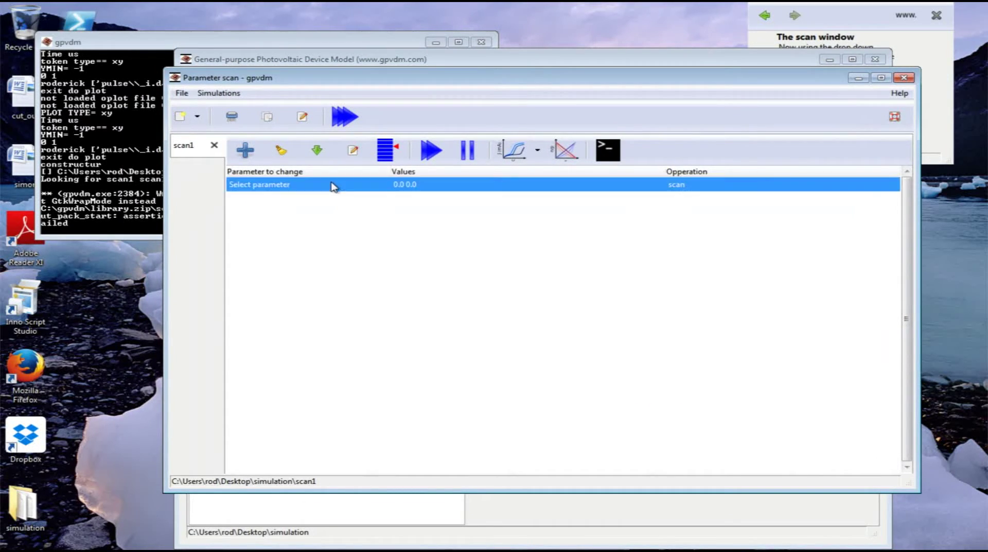
click(369, 186)
click(383, 184)
scroll(342, 269, down, 10)
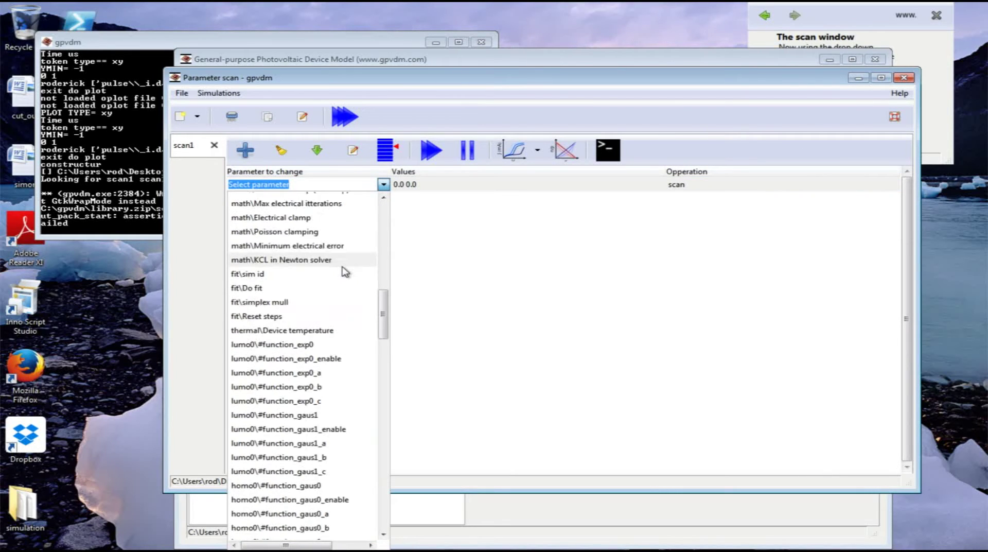
scroll(345, 271, down, 12)
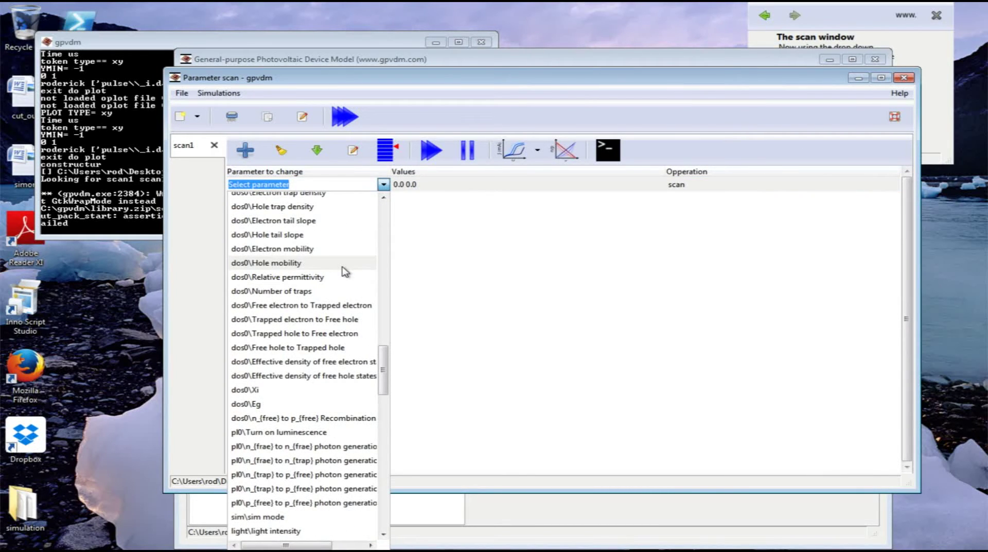
click(342, 248)
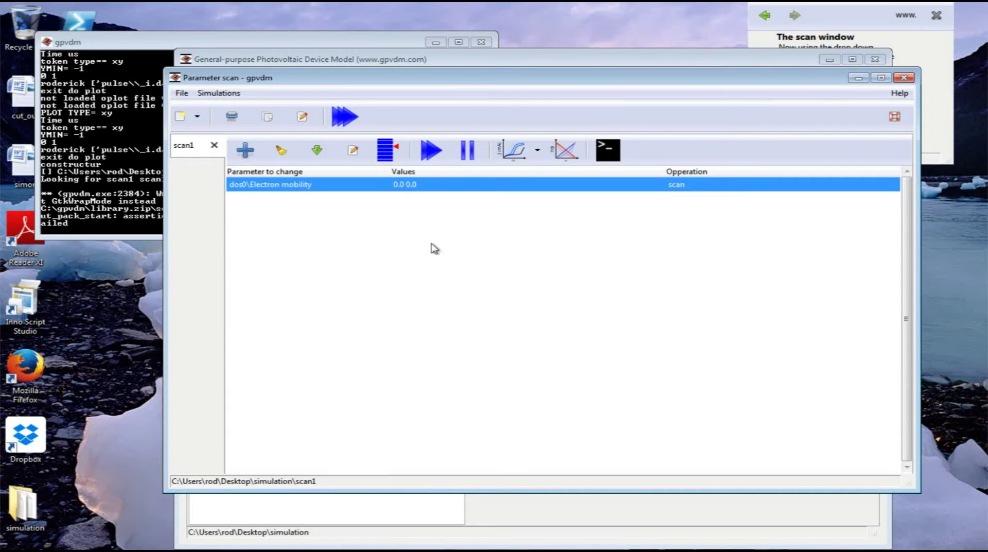
- Add a second scan row set to dos0\Hole mobility
click(245, 150)
click(327, 204)
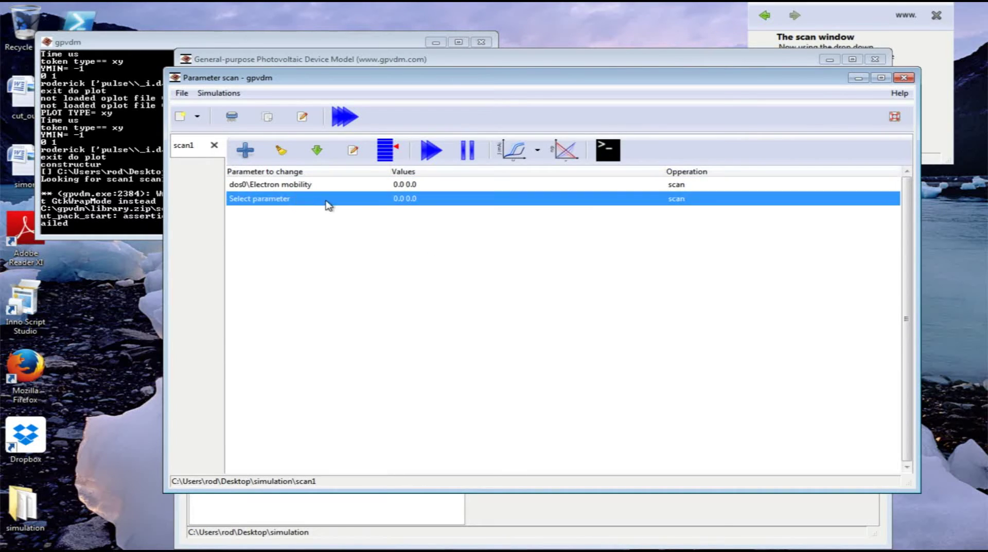
click(328, 204)
click(384, 198)
scroll(317, 318, down, 3)
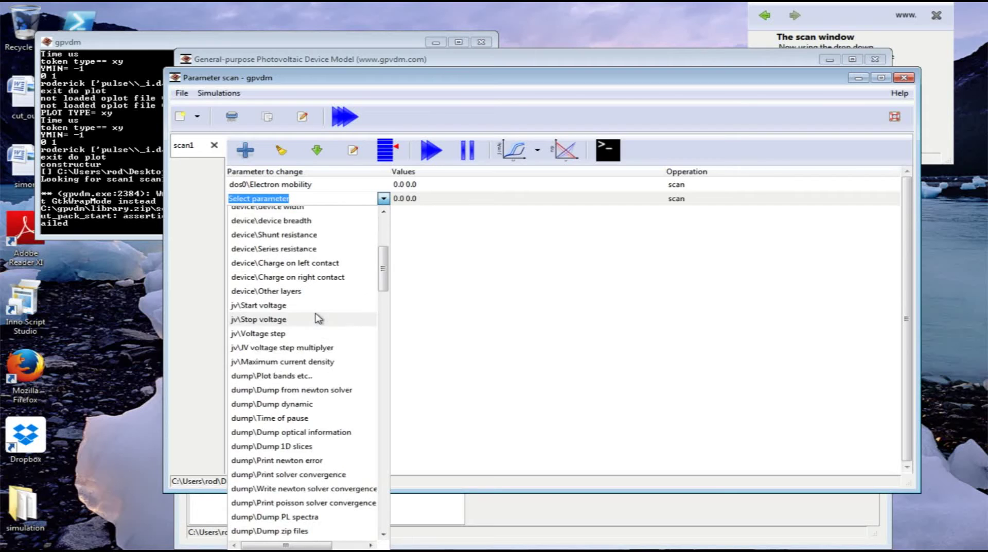
scroll(318, 318, down, 15)
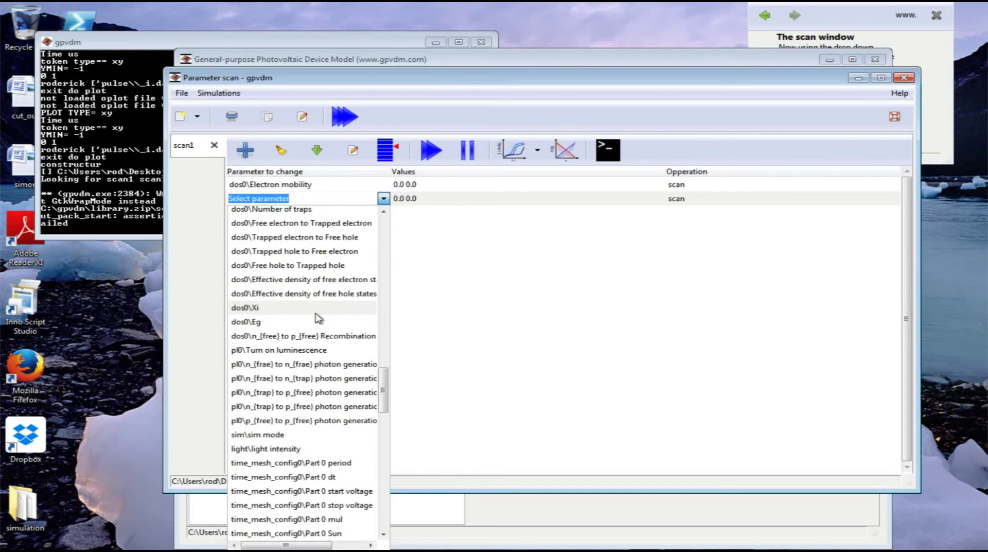
scroll(318, 318, up, 3)
click(316, 267)
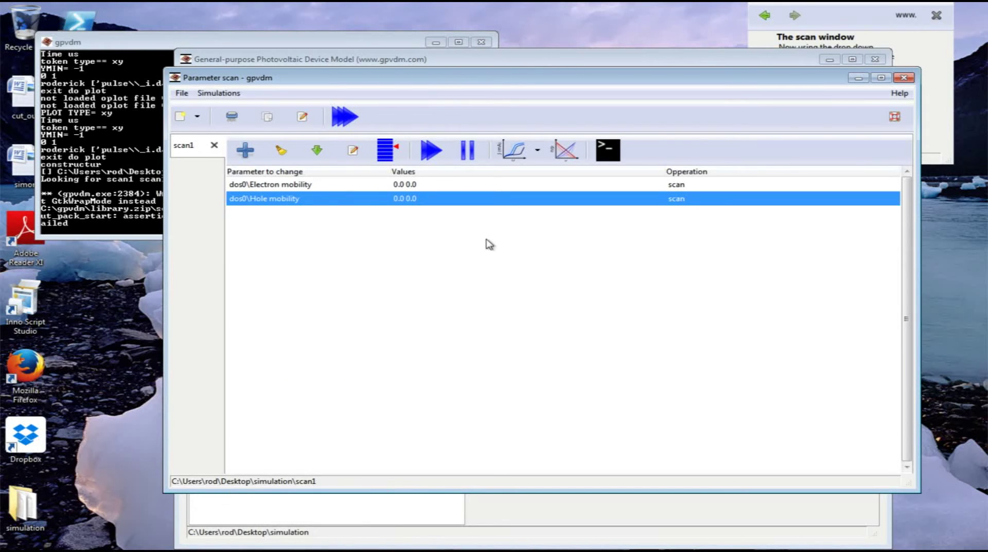
- Set the Electron mobility scan values to 1e-4 1e-5 1e-6
click(409, 185)
click(466, 184)
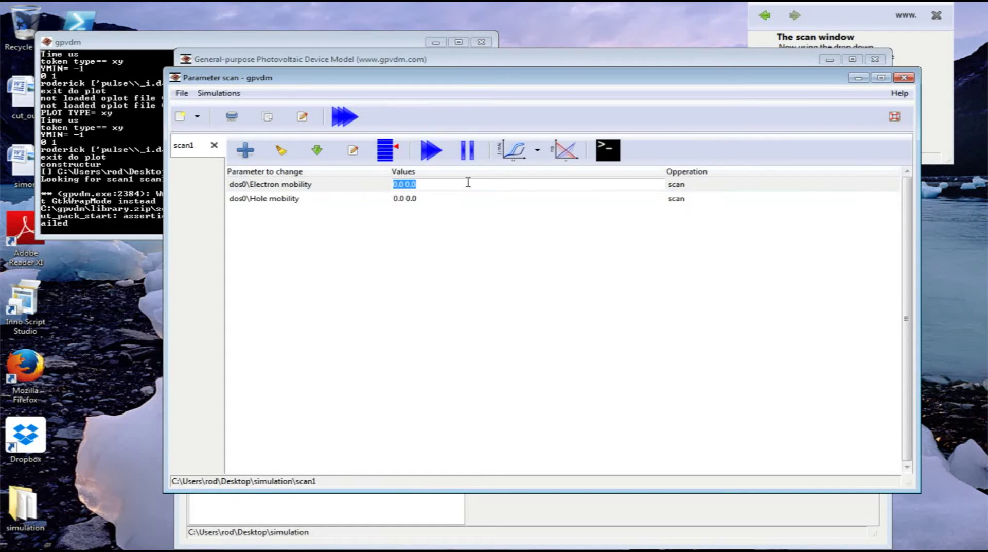
text(1e-4 1e-5 1e-6)
key(Return)
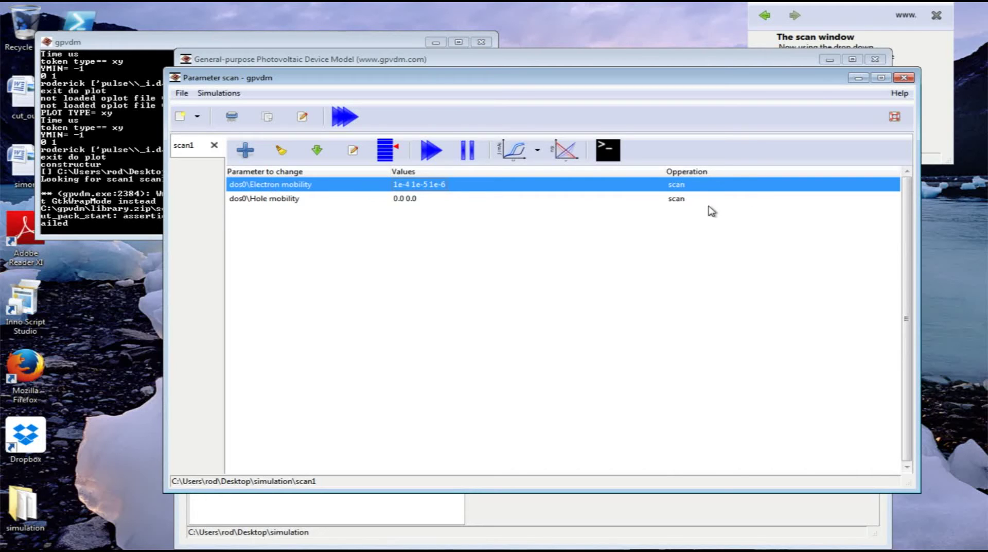
- Set the Hole mobility operation to mirror dos0\Electron mobility
click(731, 200)
click(893, 198)
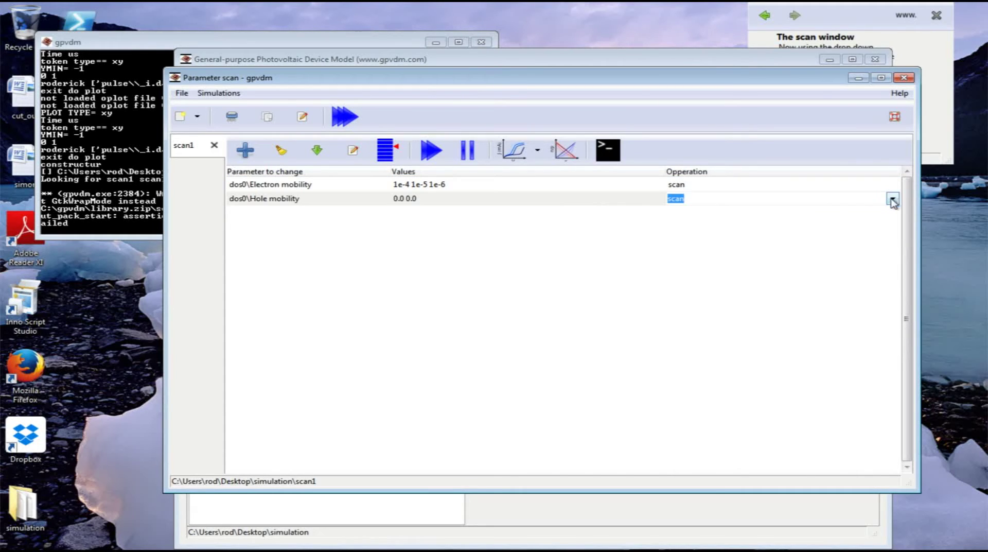
click(893, 198)
click(853, 255)
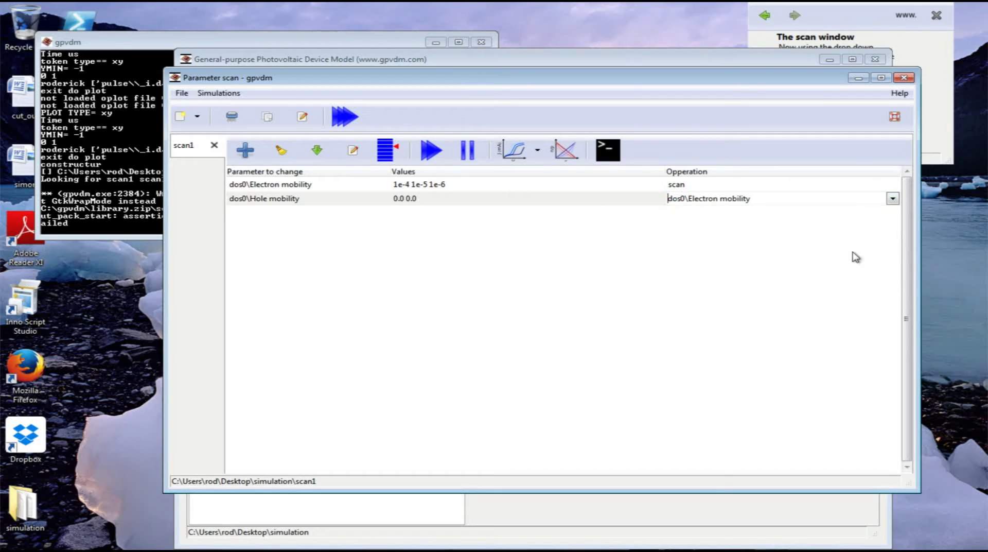
click(664, 278)
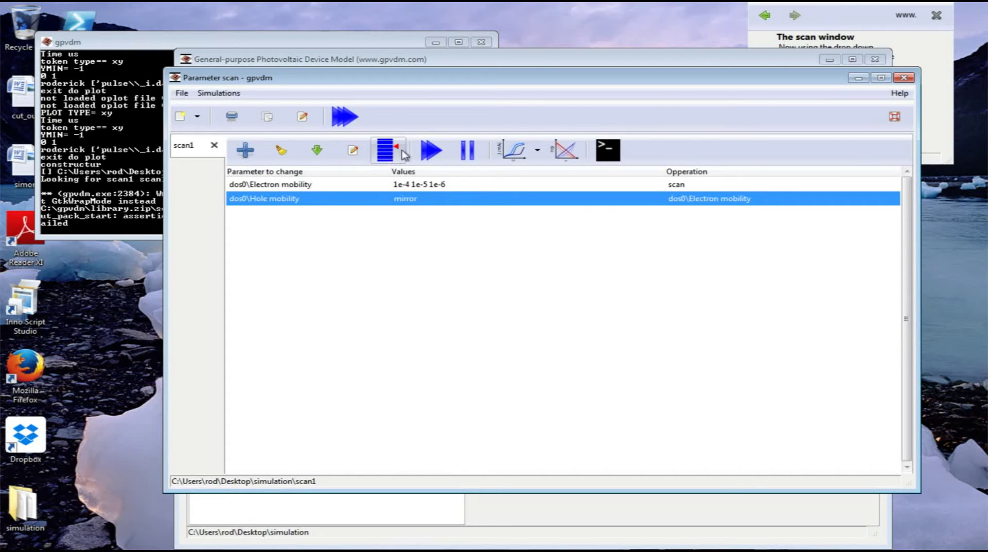
- Run the scan1 mobility parameter scan through all 10 jobs
click(431, 149)
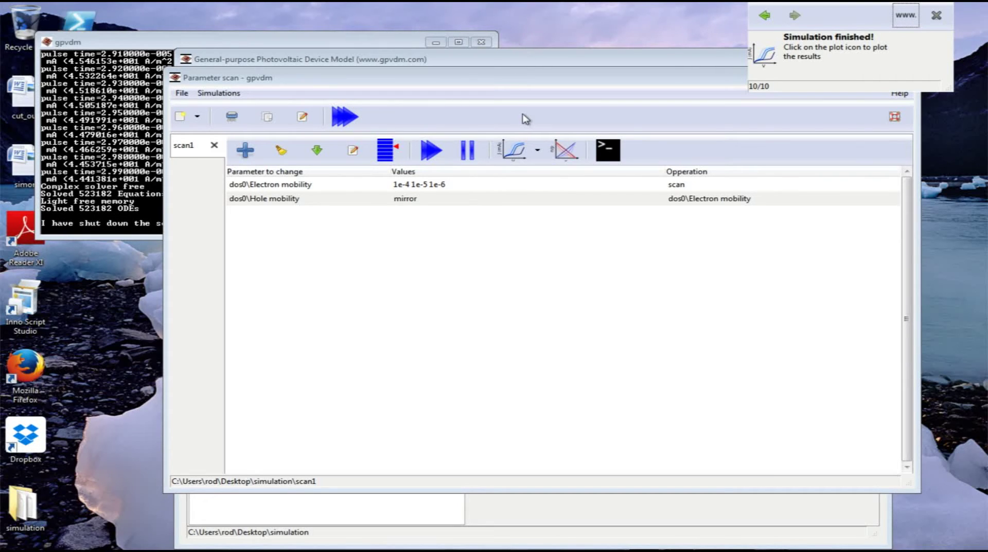
- Plot pulse_i.dat from the 1e-5 folder, overlaying transients for mobilities 1e-6, 1e-5 and 1e-4
click(524, 160)
click(524, 160)
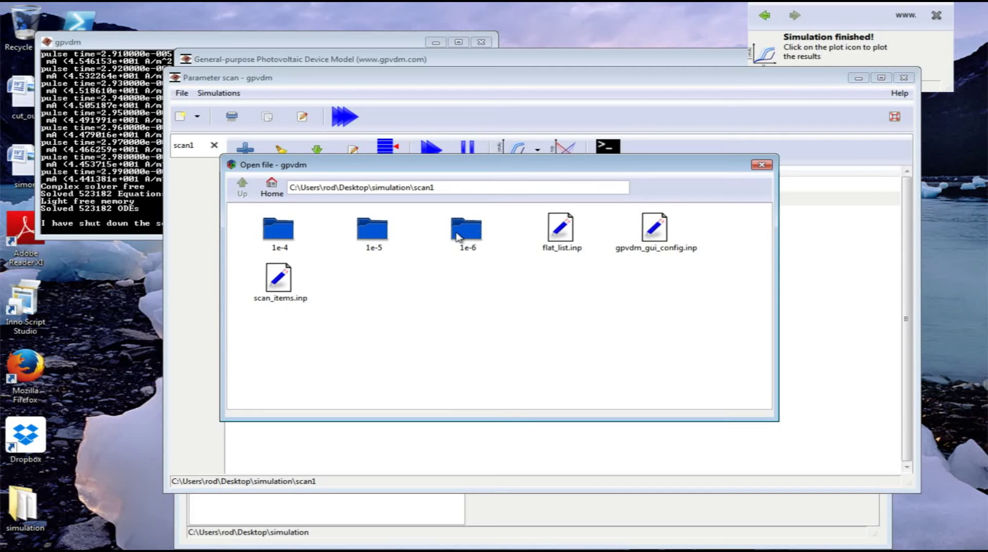
double_click(400, 234)
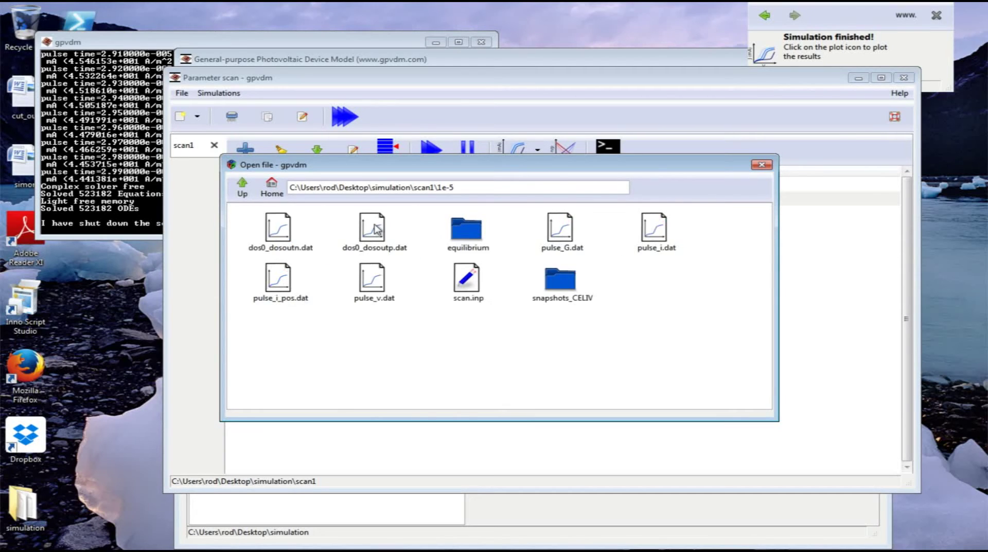
click(659, 237)
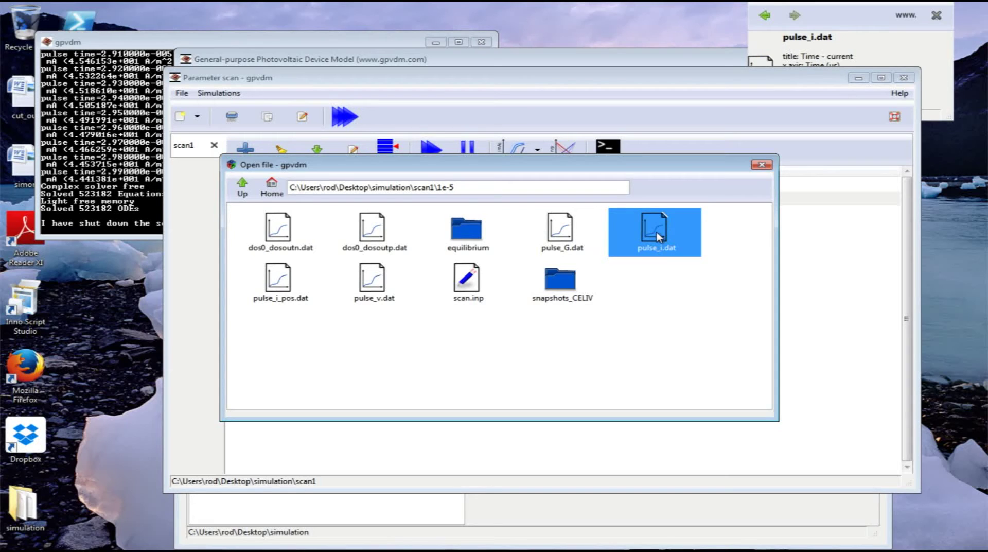
double_click(659, 237)
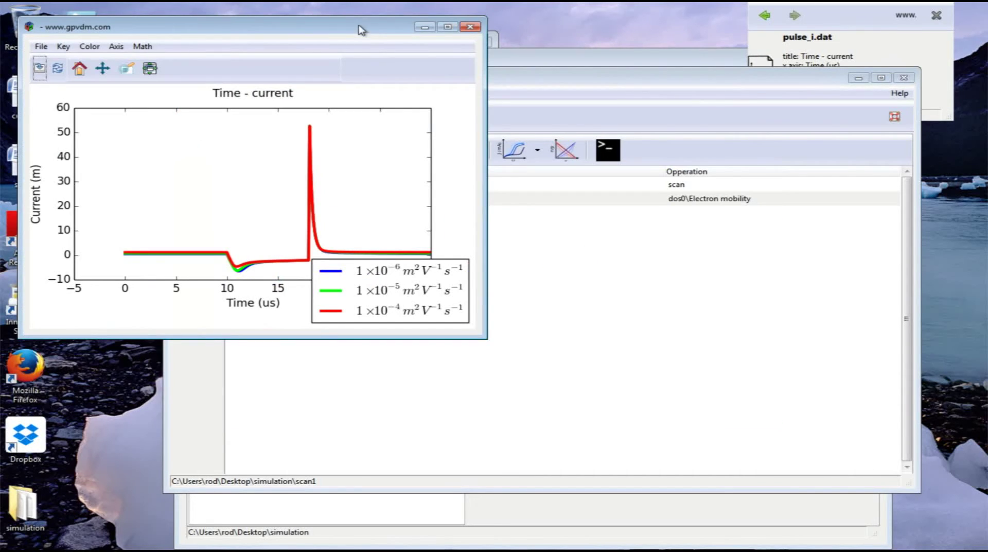
- Invert the current plot's y-axis and zoom onto the transient peaks near 10–12 µs
drag(362, 30, 678, 96)
click(459, 112)
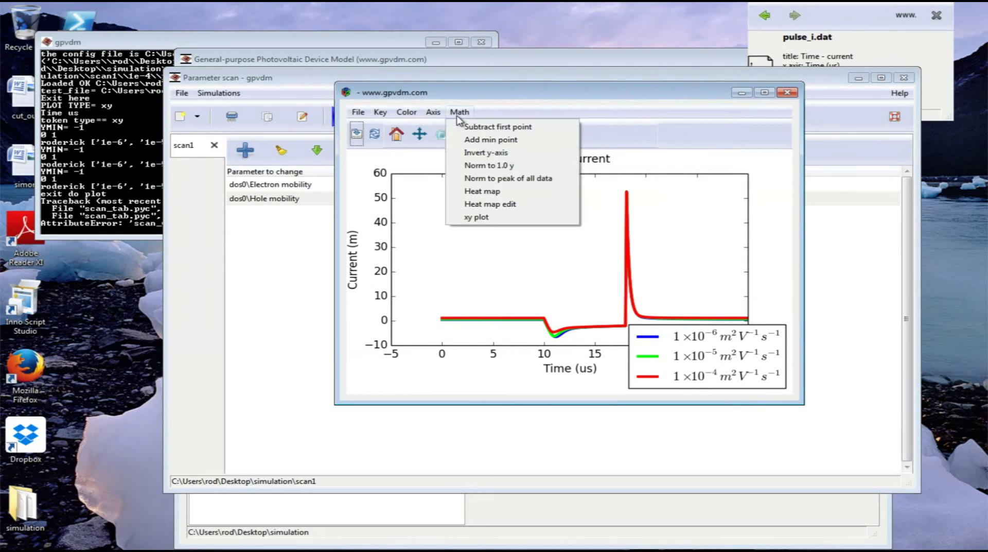
click(477, 153)
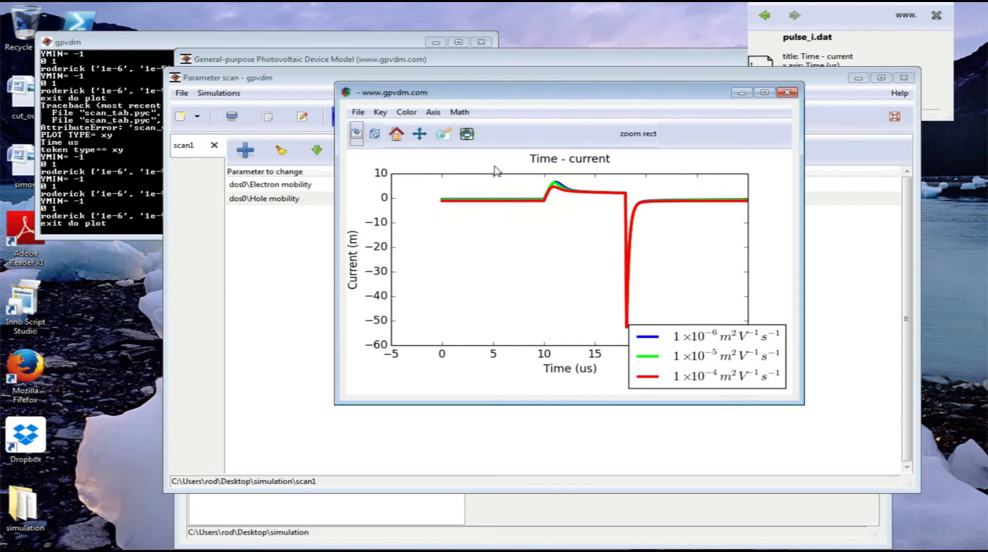
drag(508, 176, 657, 209)
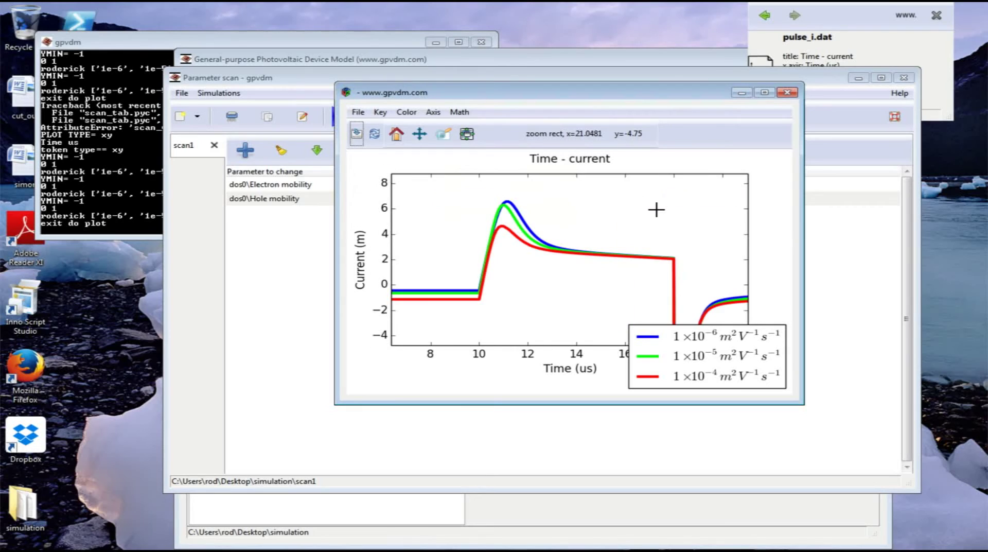